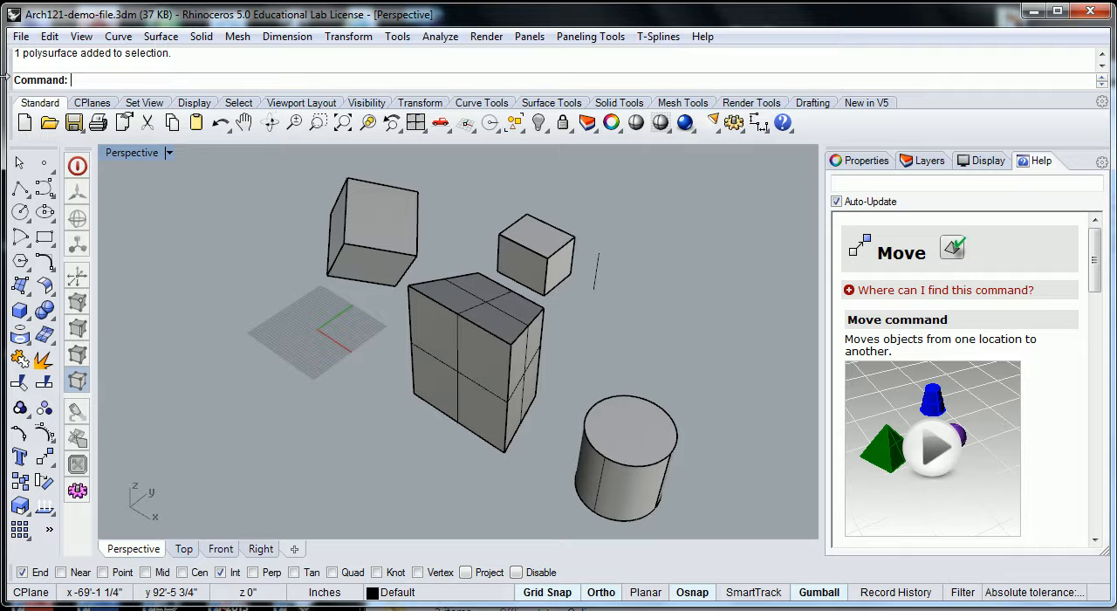
- Exit the open demo model without saving its changes and clear the two folder windows off the desktop
left_click(1091, 12)
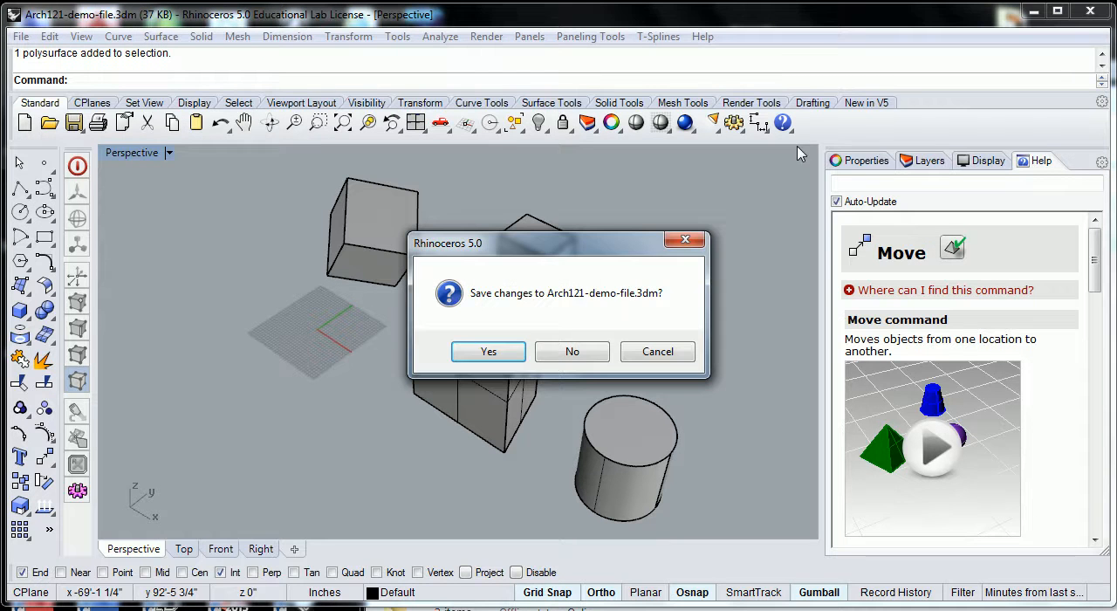
left_click(572, 351)
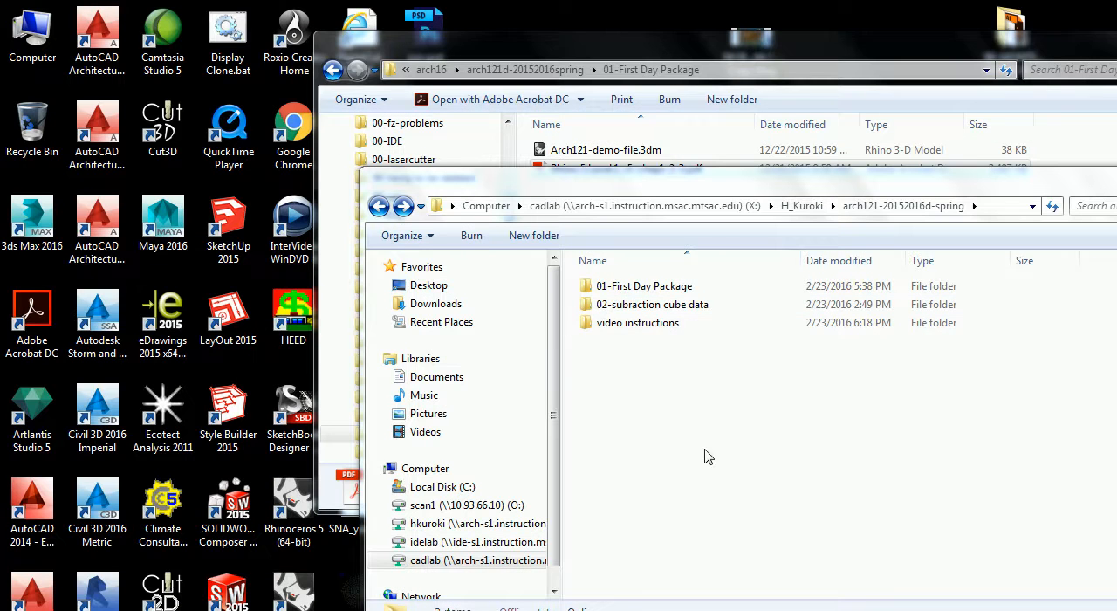
left_click_drag(1053, 191, 866, 134)
left_click(1018, 127)
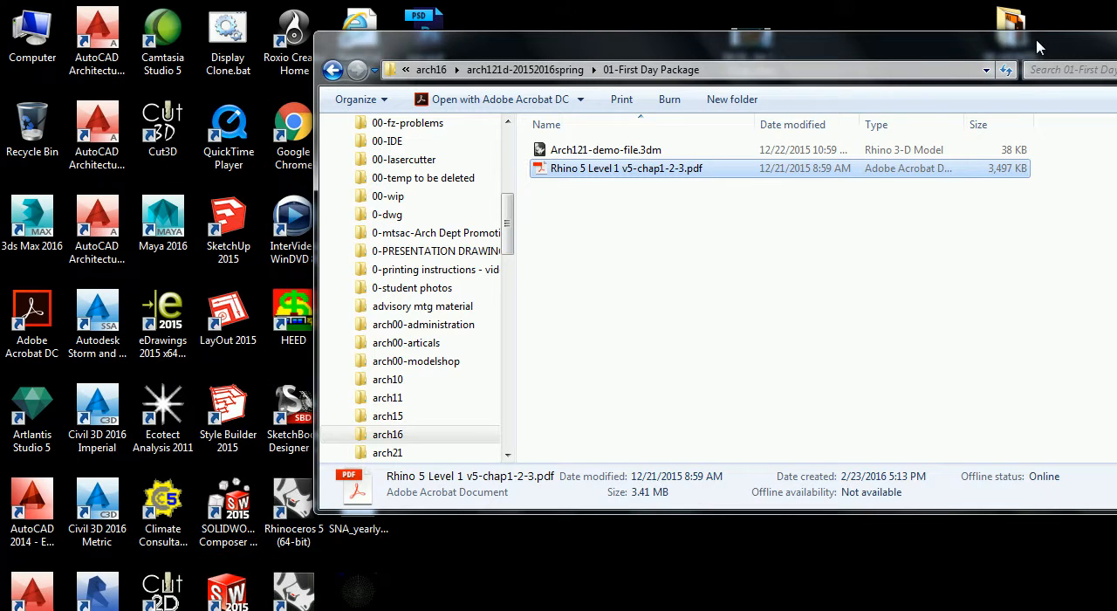
left_click_drag(1032, 54, 893, 69)
left_click(1017, 54)
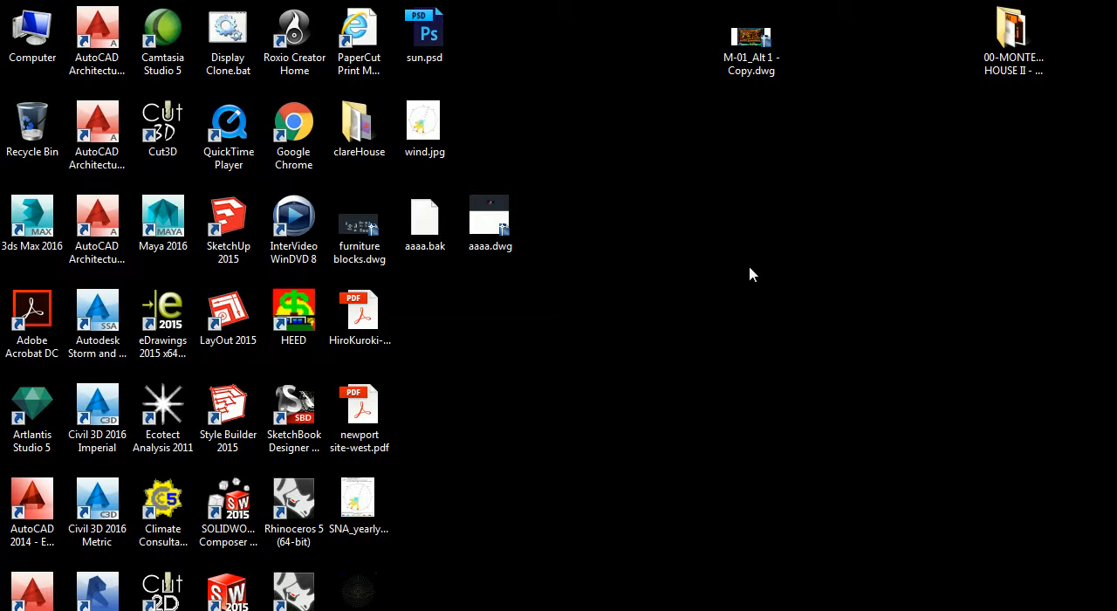
- Start Rhinoceros 5 (64-bit) and create a new model from the Small Objects - Inches template
double_click(297, 509)
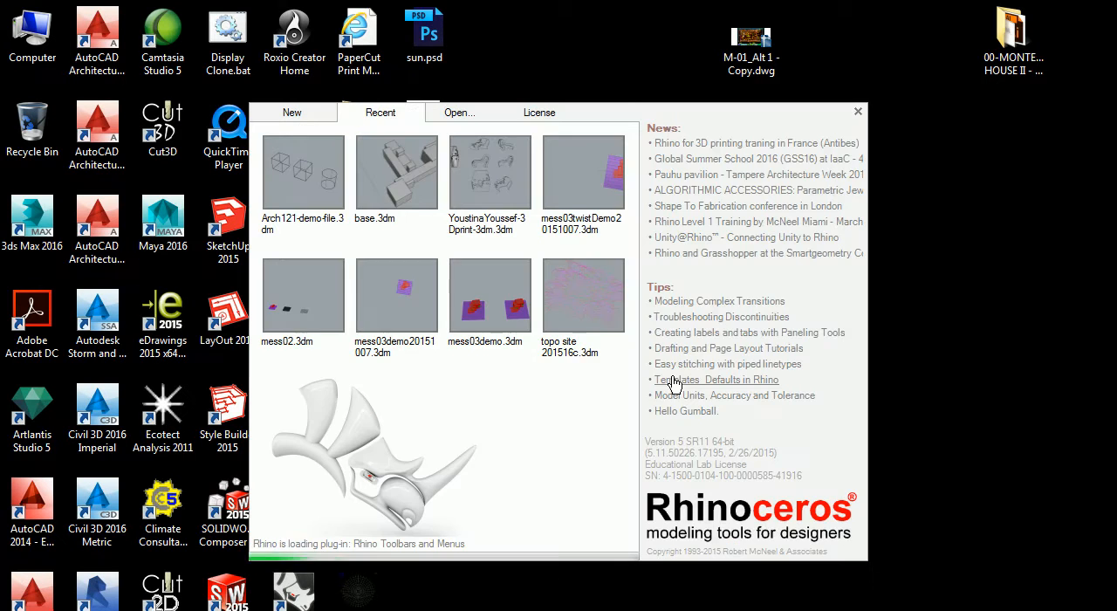
left_click(310, 116)
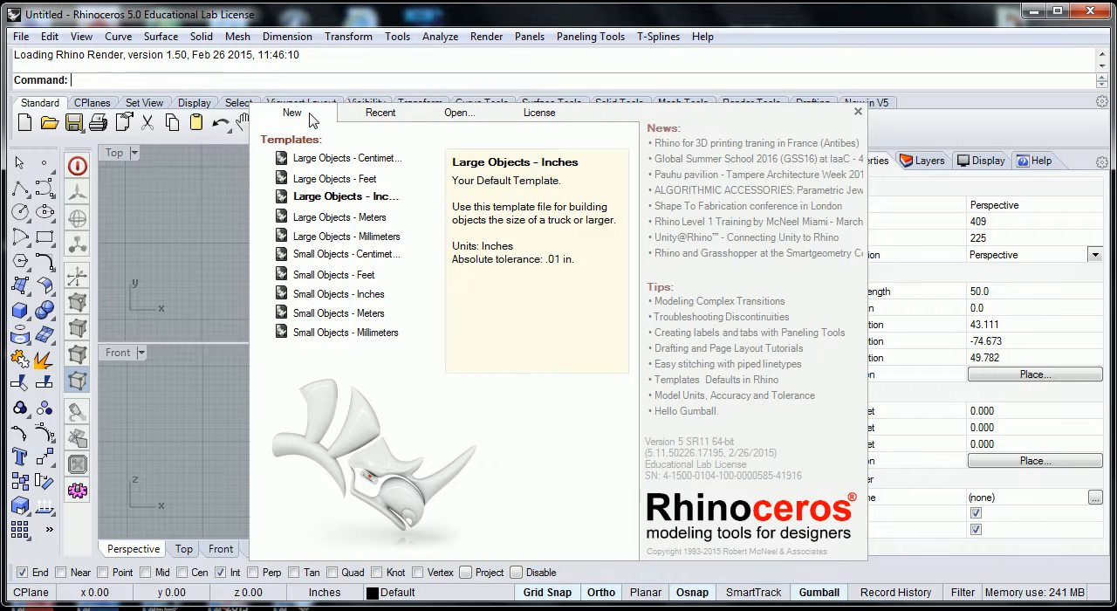
left_click(324, 297)
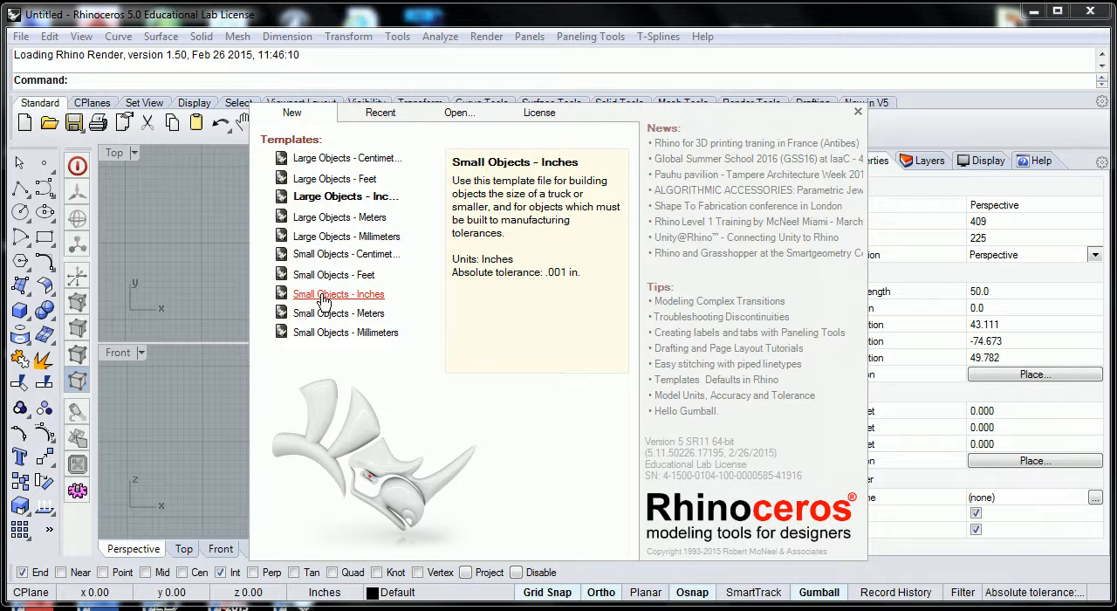
left_click(323, 297)
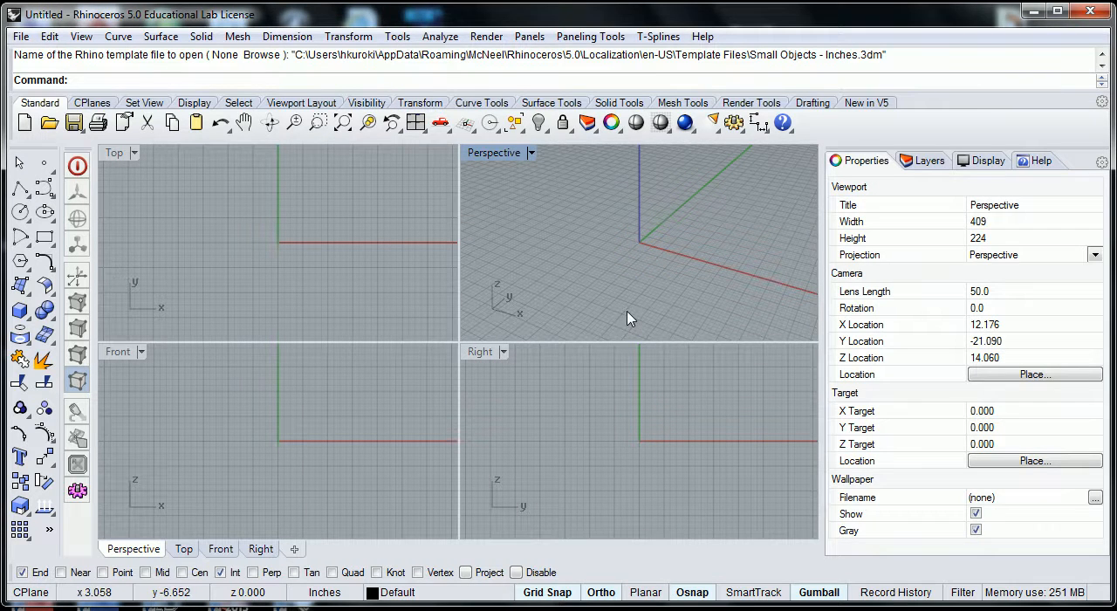
scroll(628, 318, "down", 2)
scroll(628, 318, "down", 3)
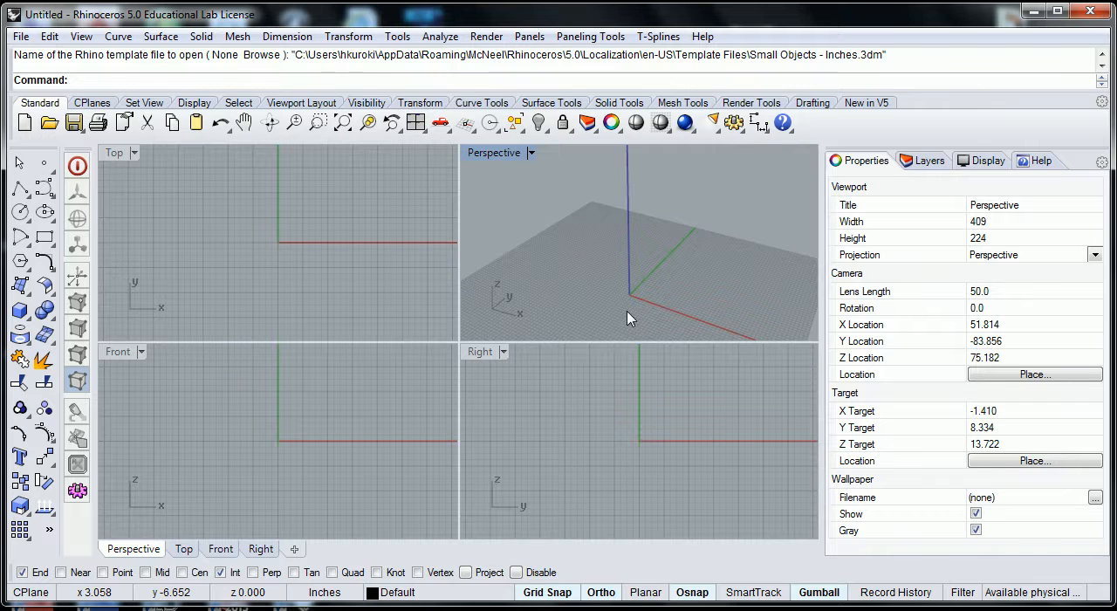
scroll(632, 273, "down", 3)
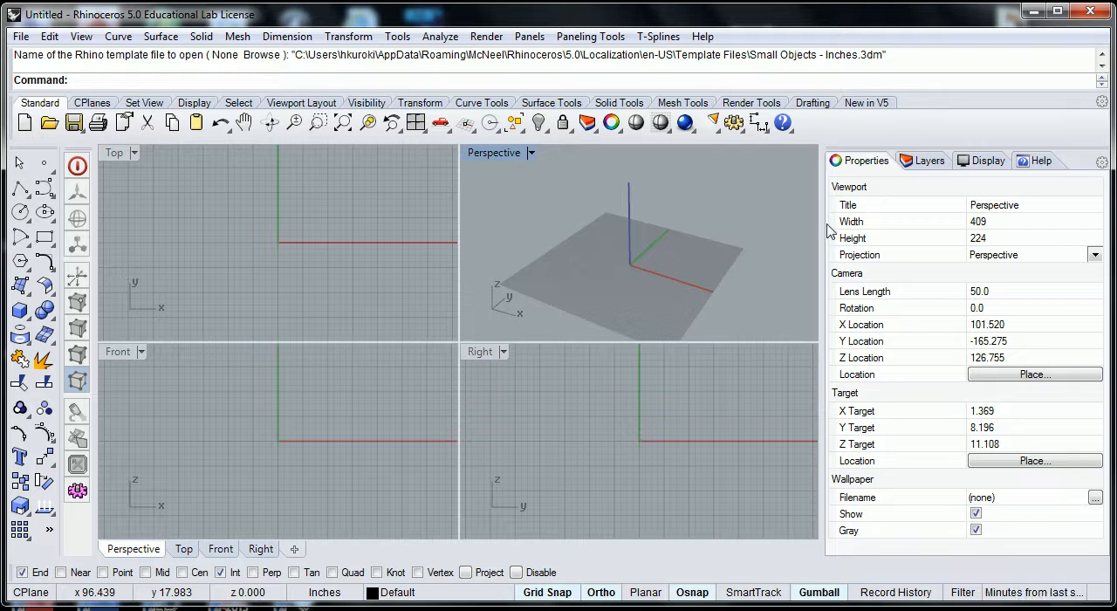
- Set the distance display to Feet & Inches for both the model units and the layout units in the document properties
left_click(396, 38)
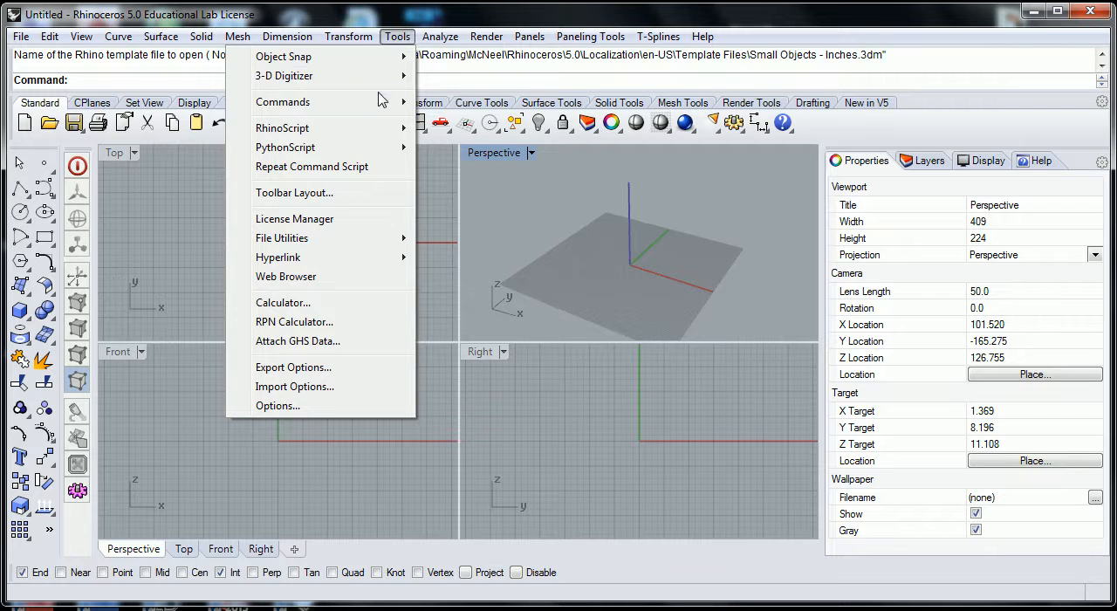
left_click(359, 406)
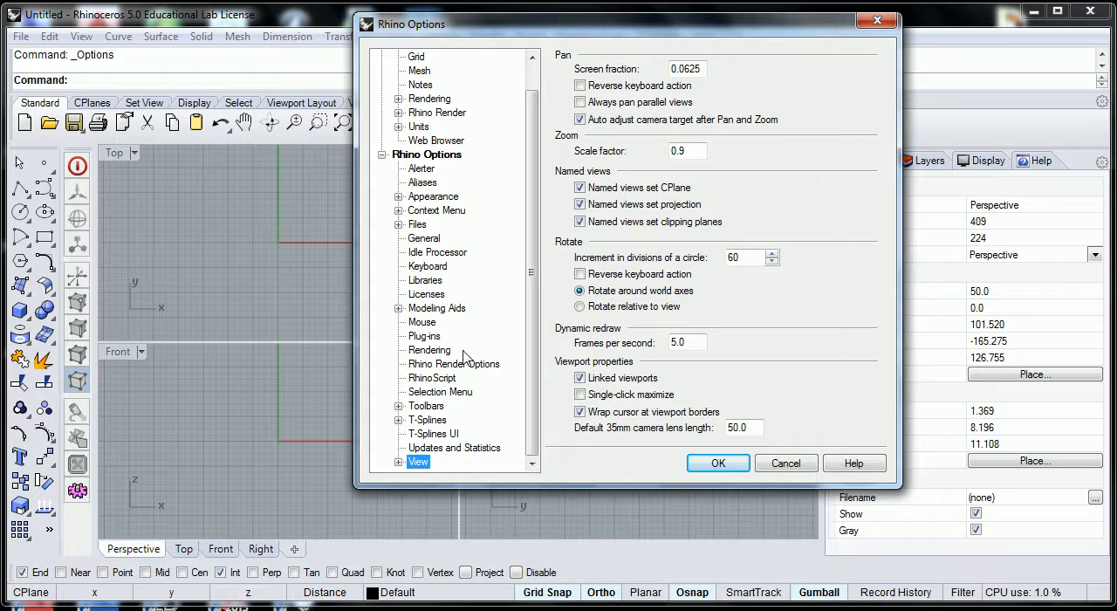
left_click_drag(530, 297, 531, 218)
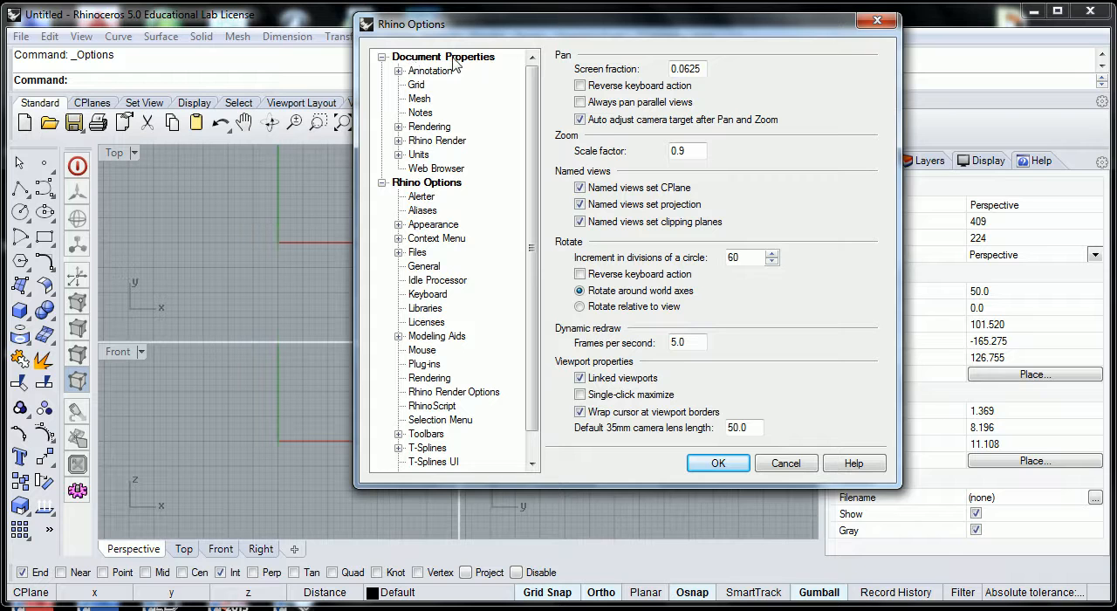
left_click(417, 155)
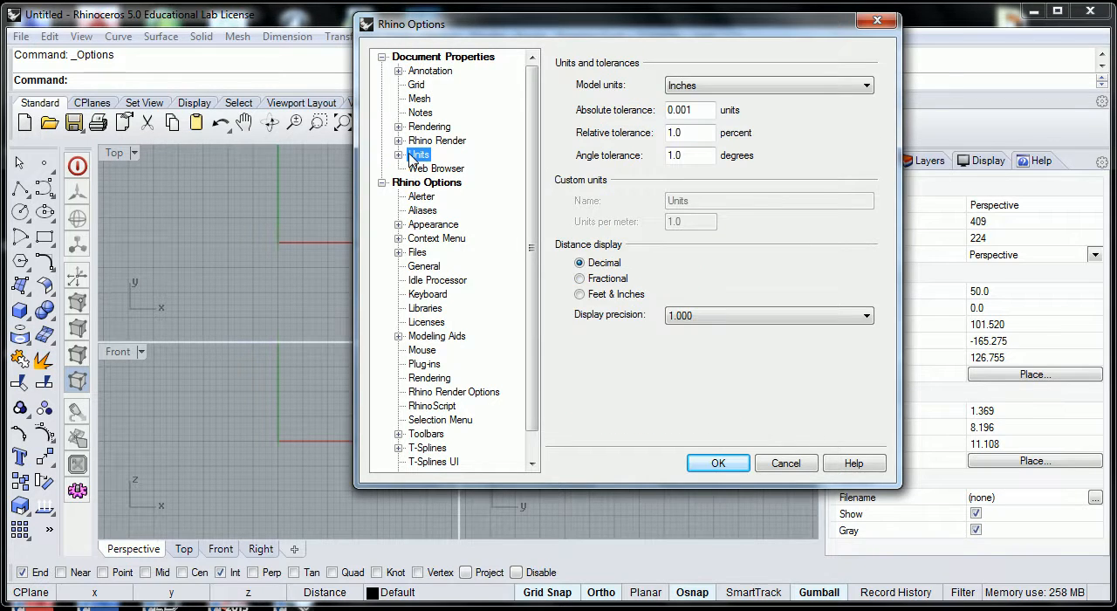
left_click(401, 156)
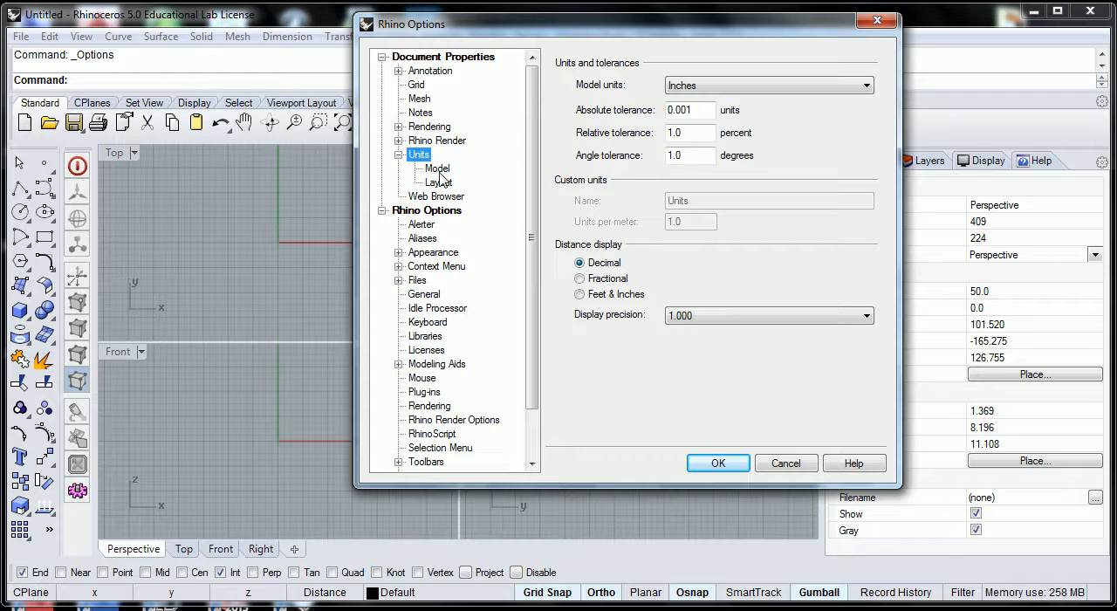
left_click(439, 169)
left_click(444, 183)
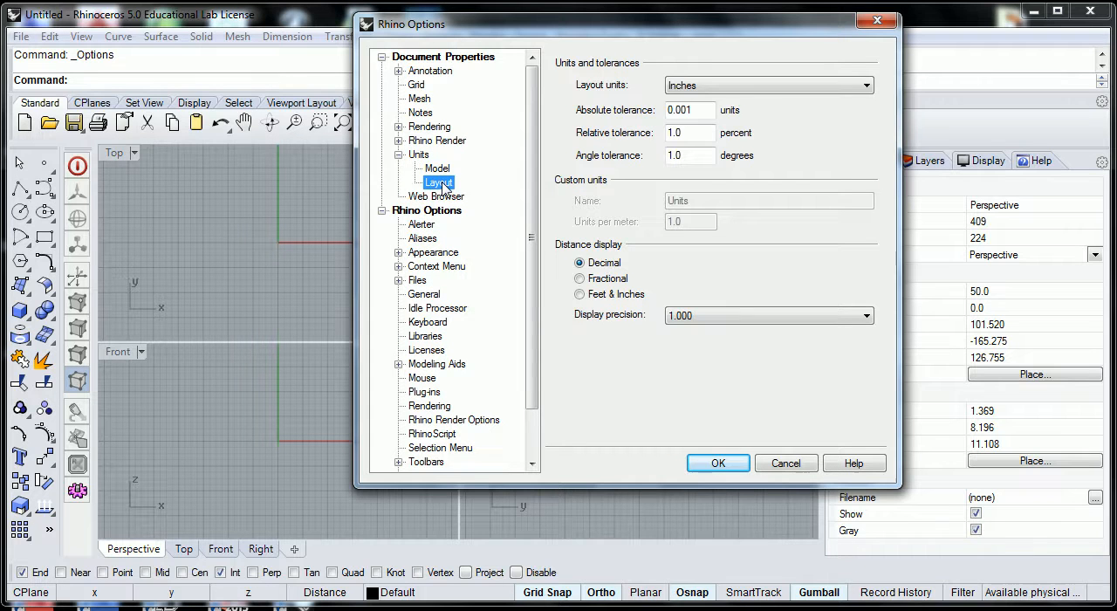
left_click(442, 170)
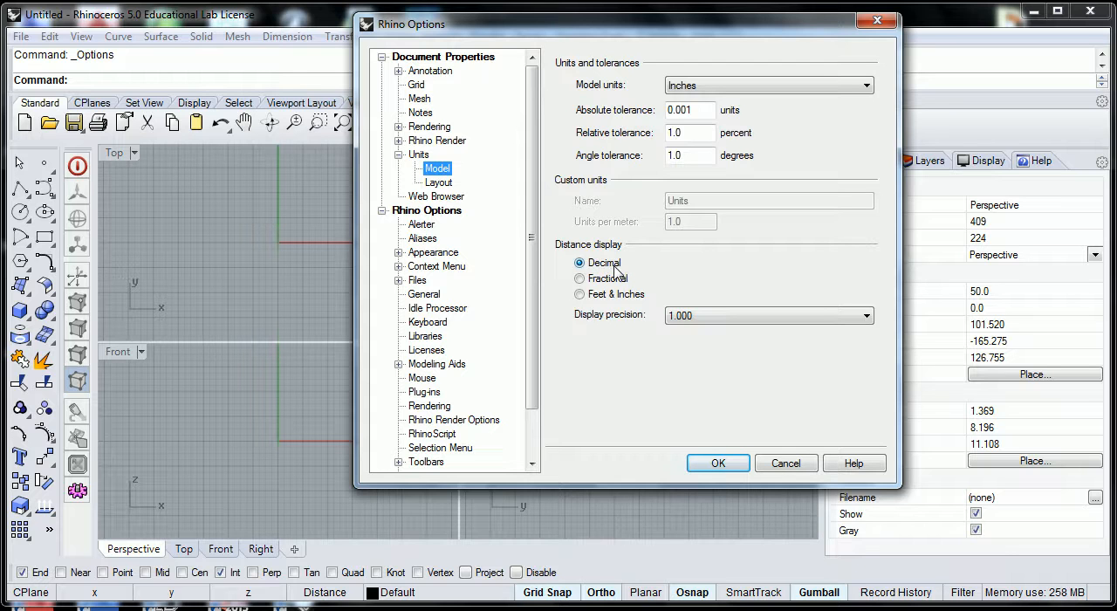
left_click(580, 295)
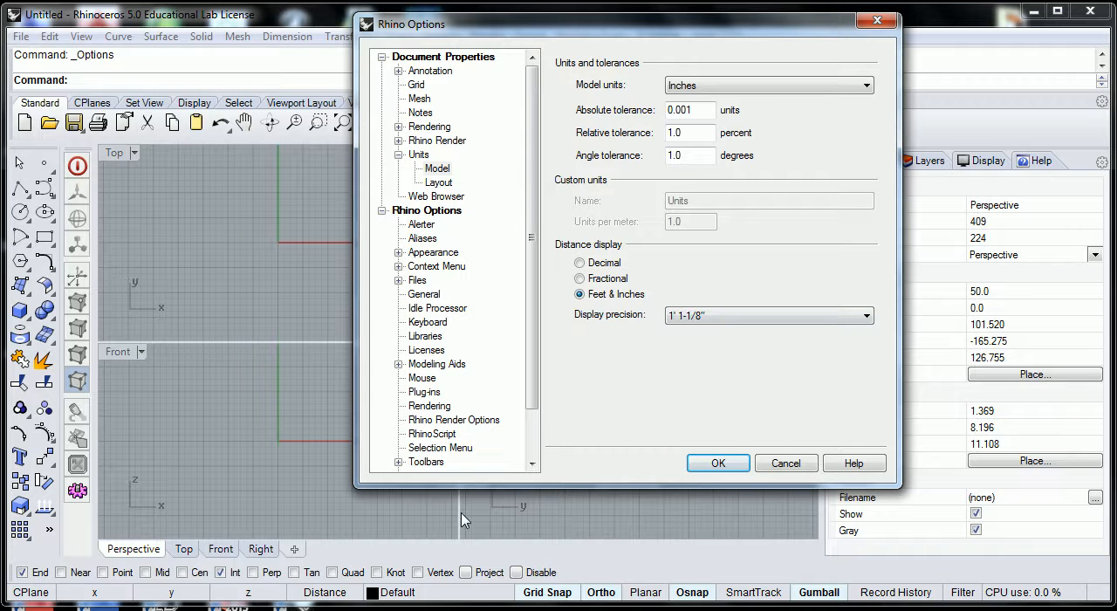
left_click(866, 318)
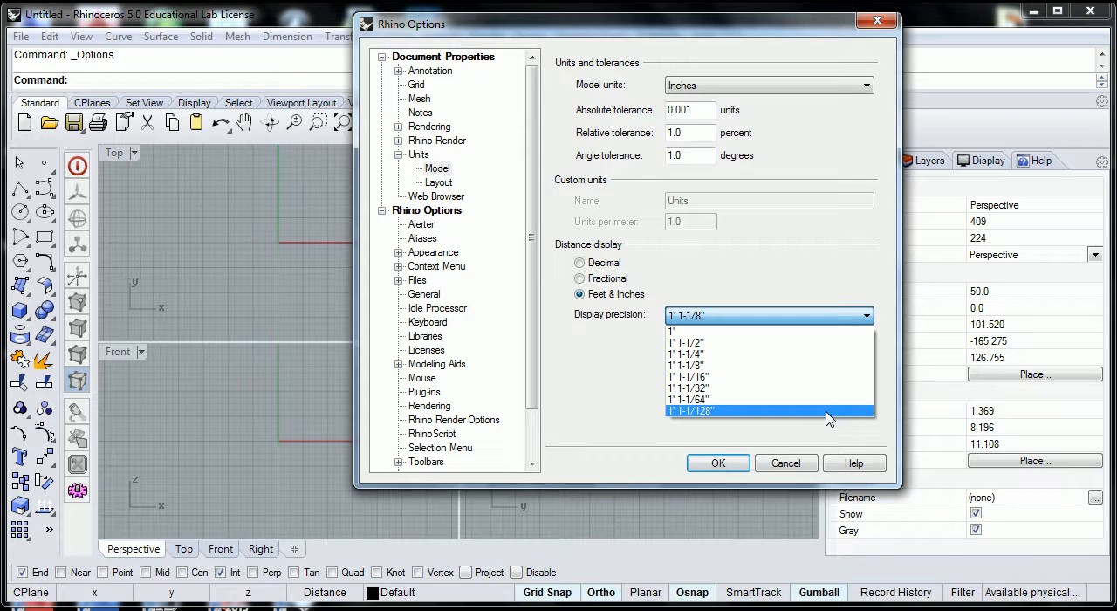
left_click(831, 318)
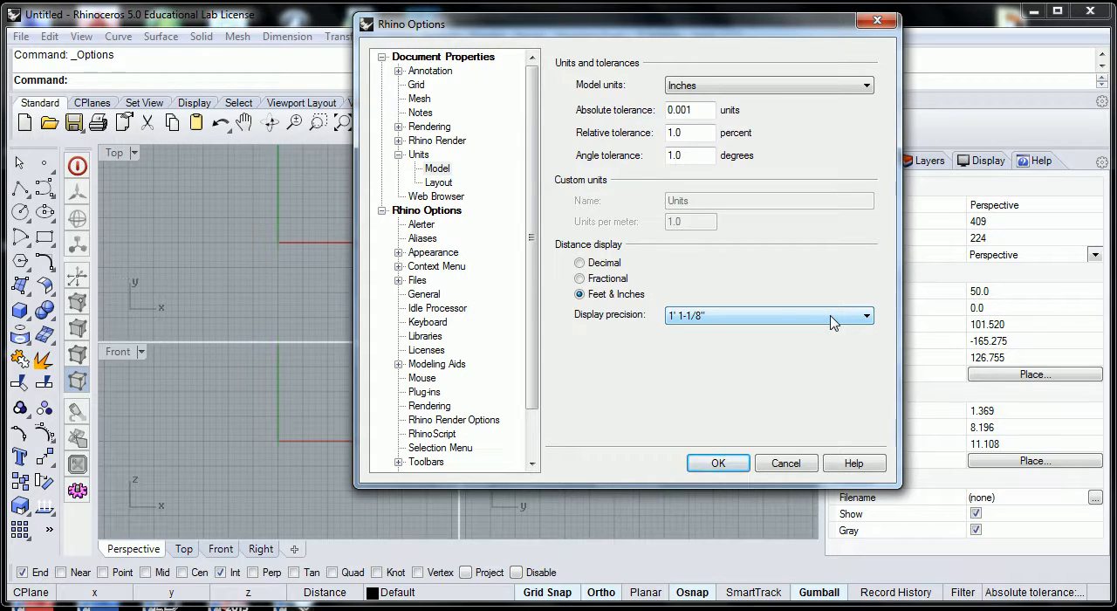
left_click(439, 181)
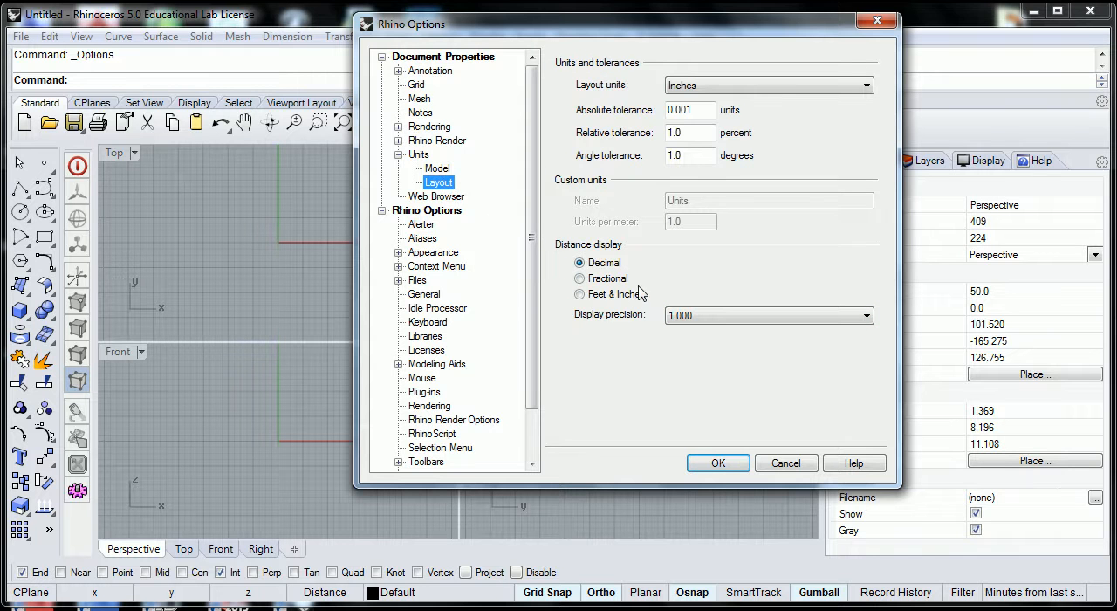
left_click(581, 294)
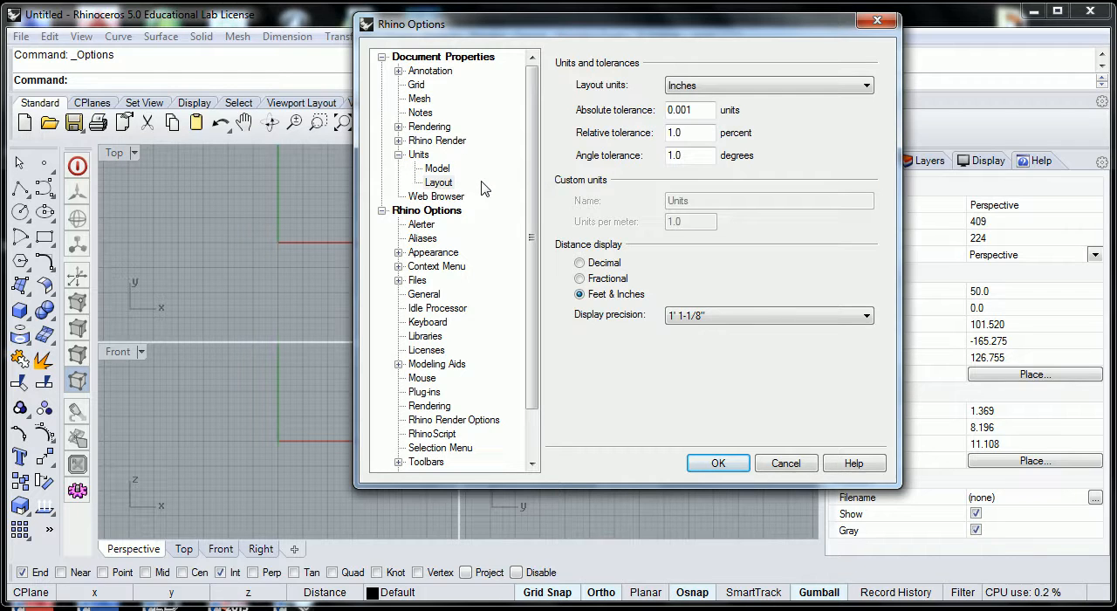
- Set the document grid to minor lines every 6 inches and major lines every 10 minor grid lines
left_click(417, 86)
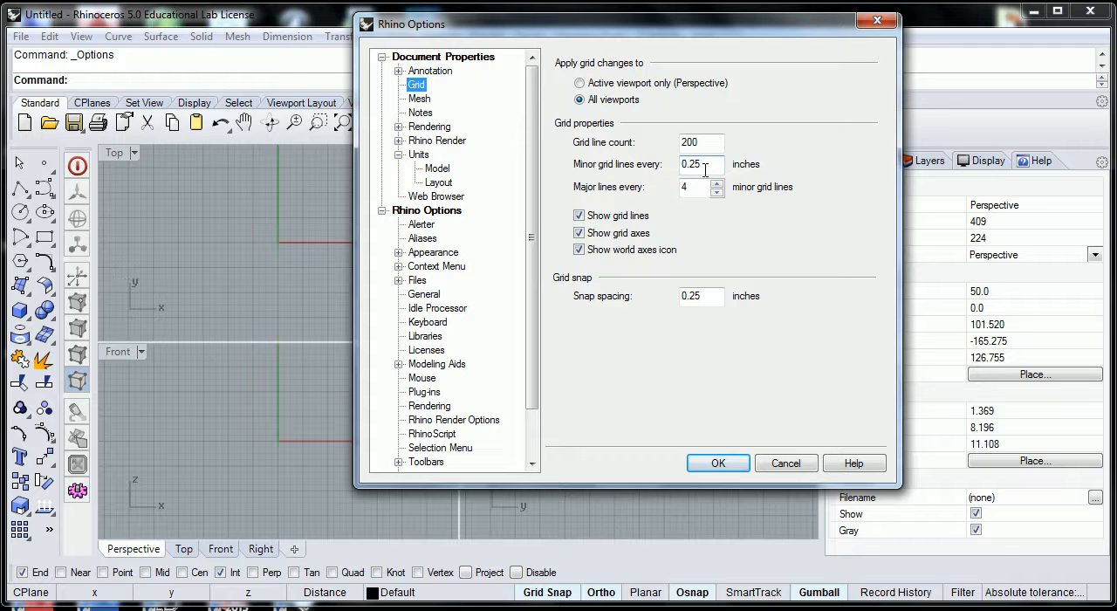
left_click_drag(705, 165, 684, 167)
type("6")
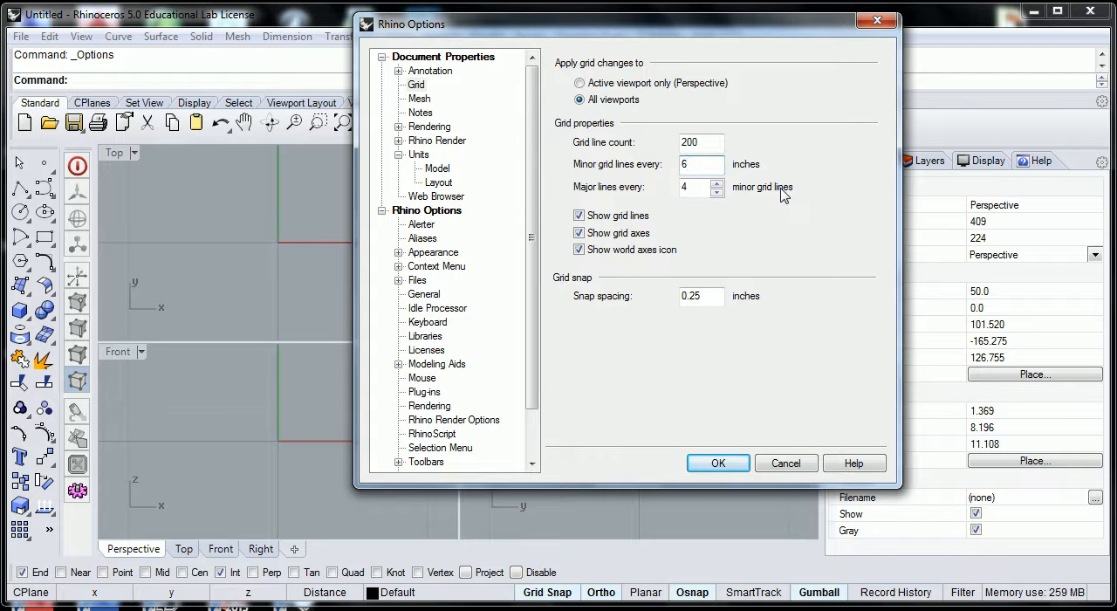
left_click(692, 186)
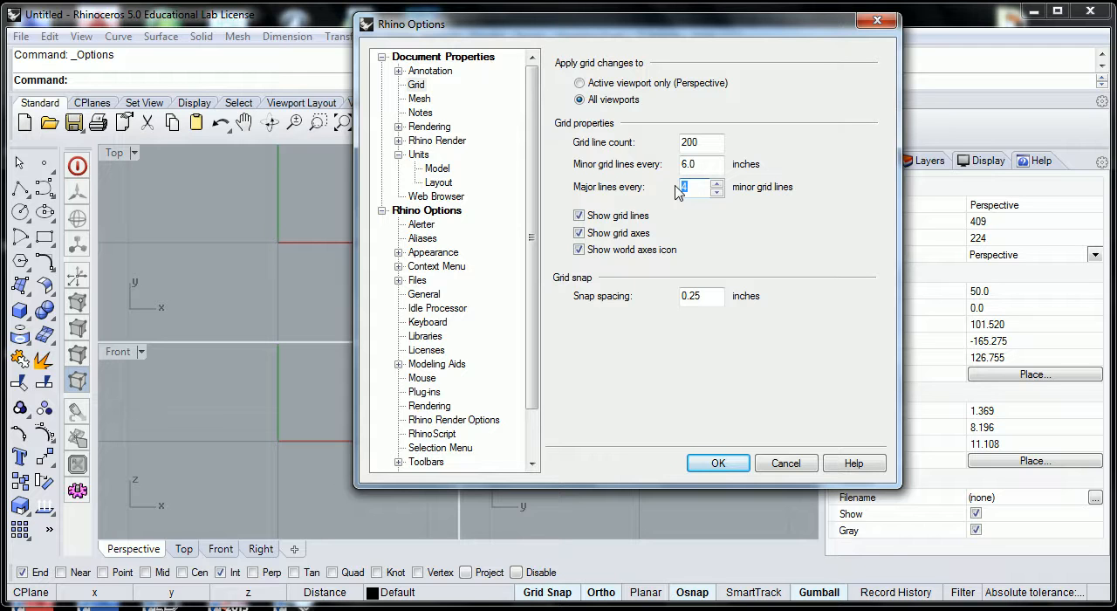
type("10")
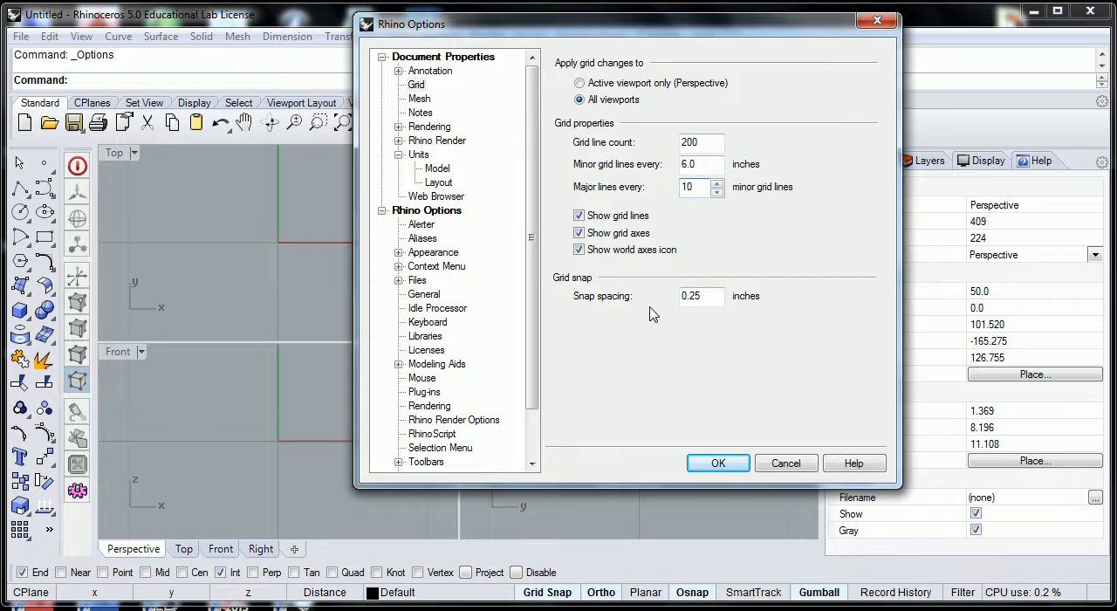
- Set the minor grid line spacing to 12 inches
left_click_drag(703, 166, 680, 166)
left_click(703, 167)
left_click_drag(709, 167, 672, 167)
type("12")
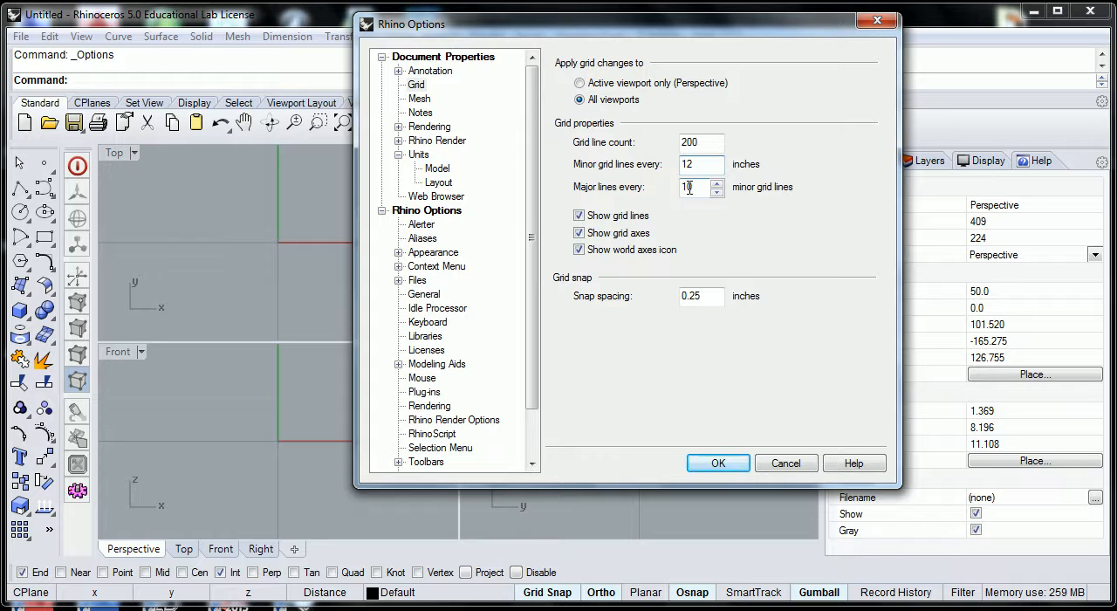
- Set the minor grid lines to every 1 inch and the major lines to every 12 minor grid lines
left_click_drag(704, 166, 635, 168)
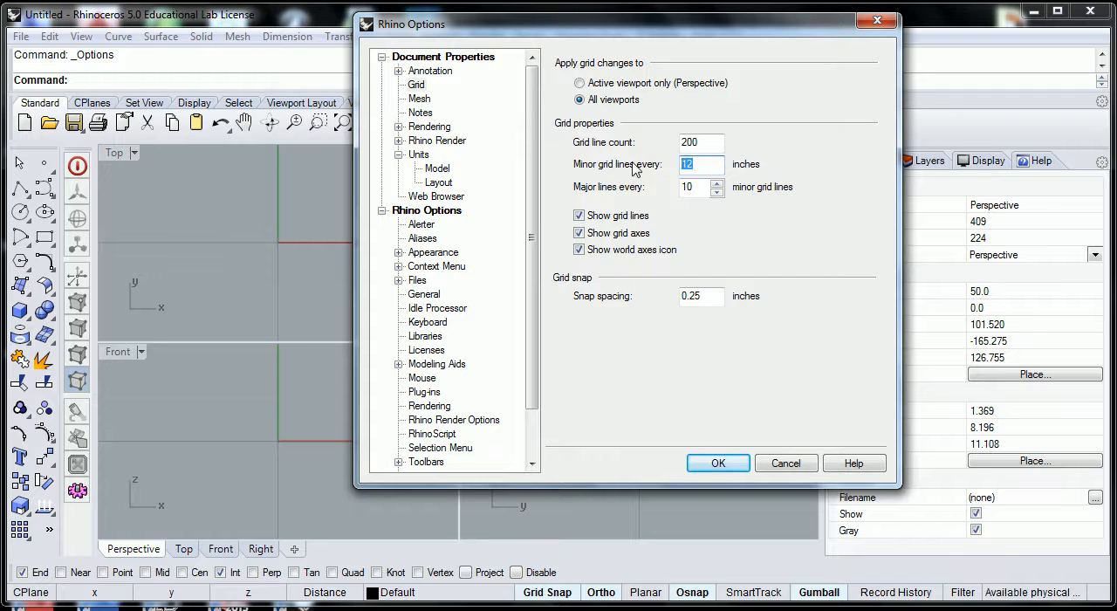
type("1")
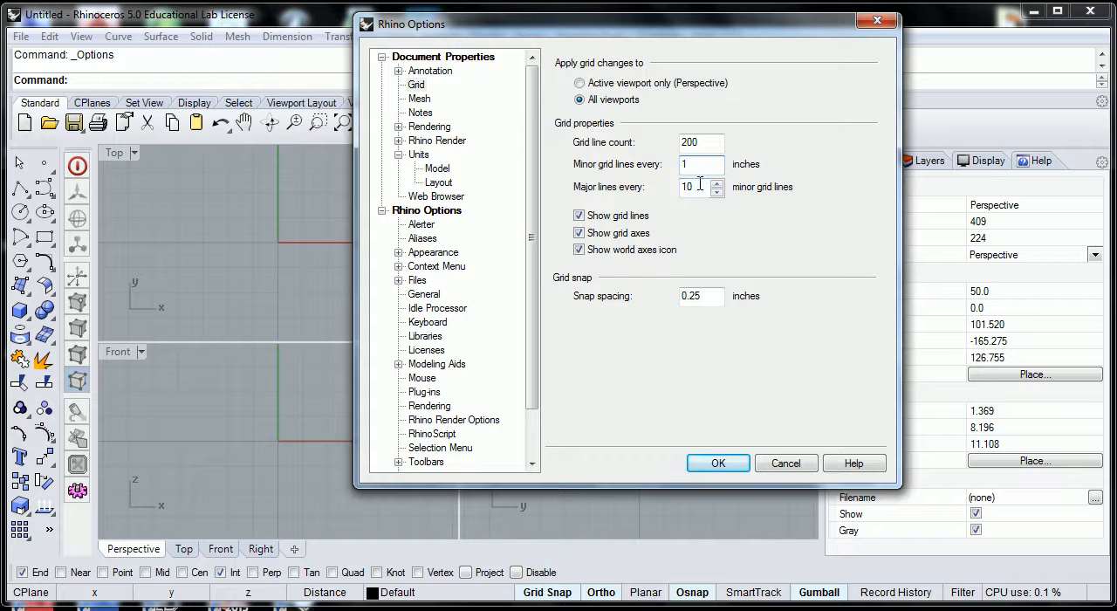
key("Tab")
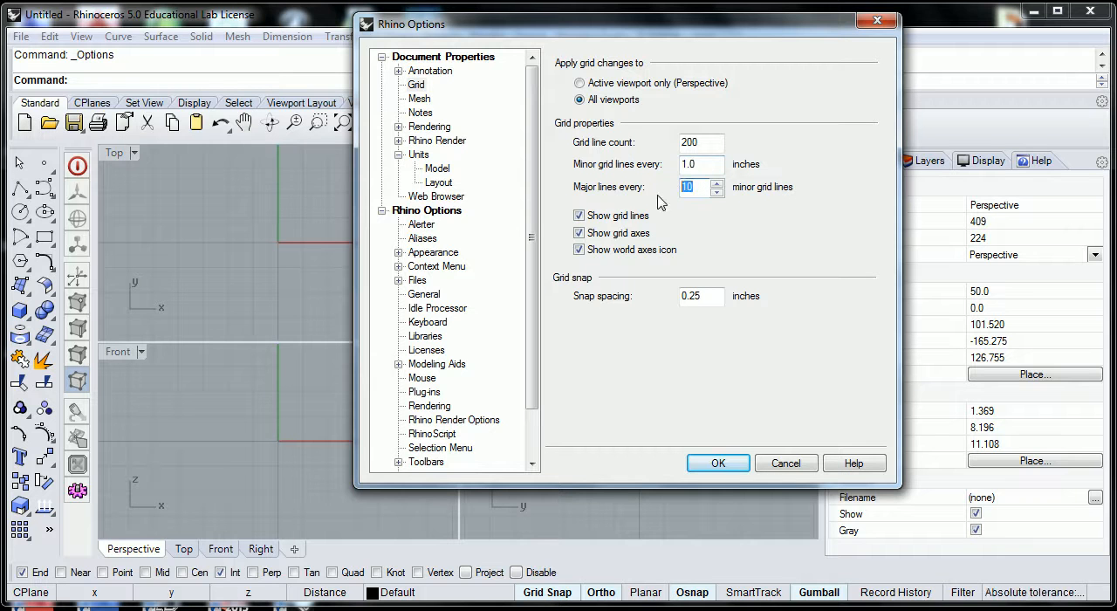
type("12")
- Set the grid snap spacing to 6 inches and the grid line count to 288, and apply the options
left_click_drag(706, 299, 674, 299)
type("6")
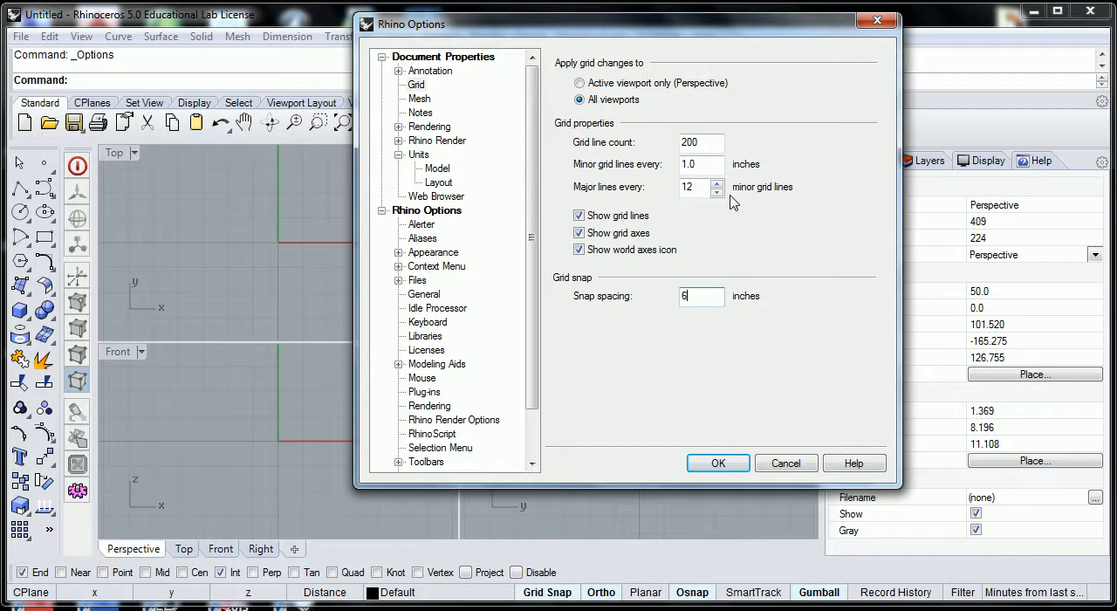
double_click(702, 141)
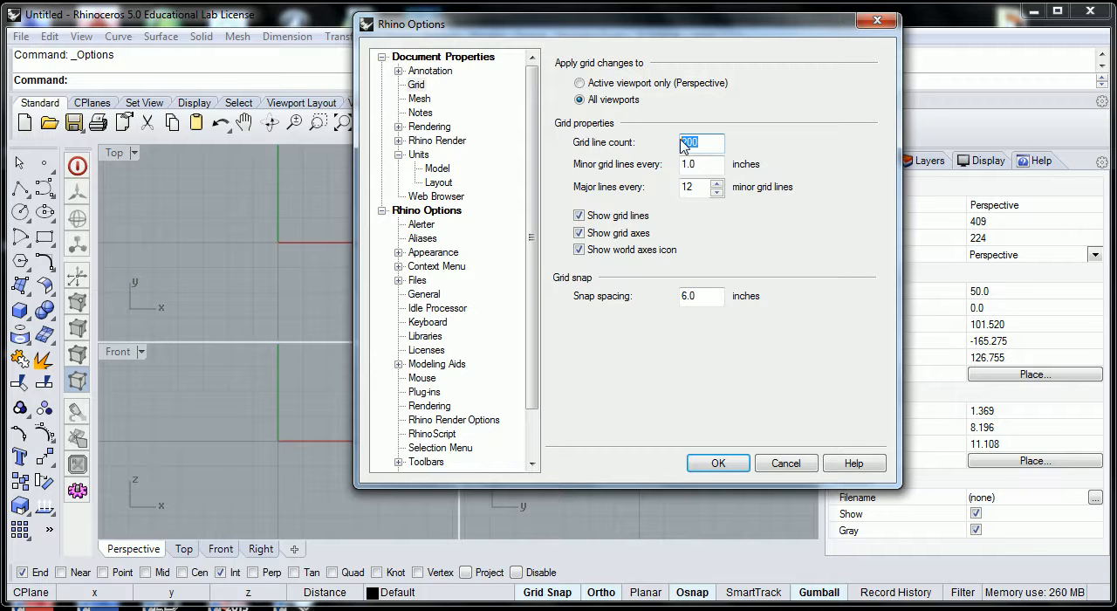
type("288")
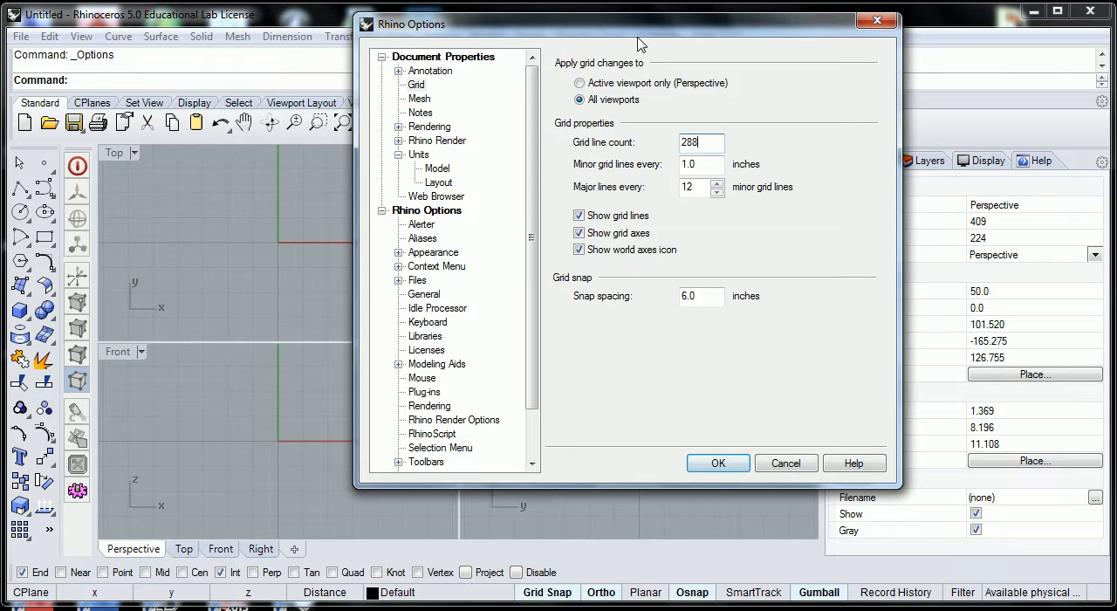
left_click(717, 464)
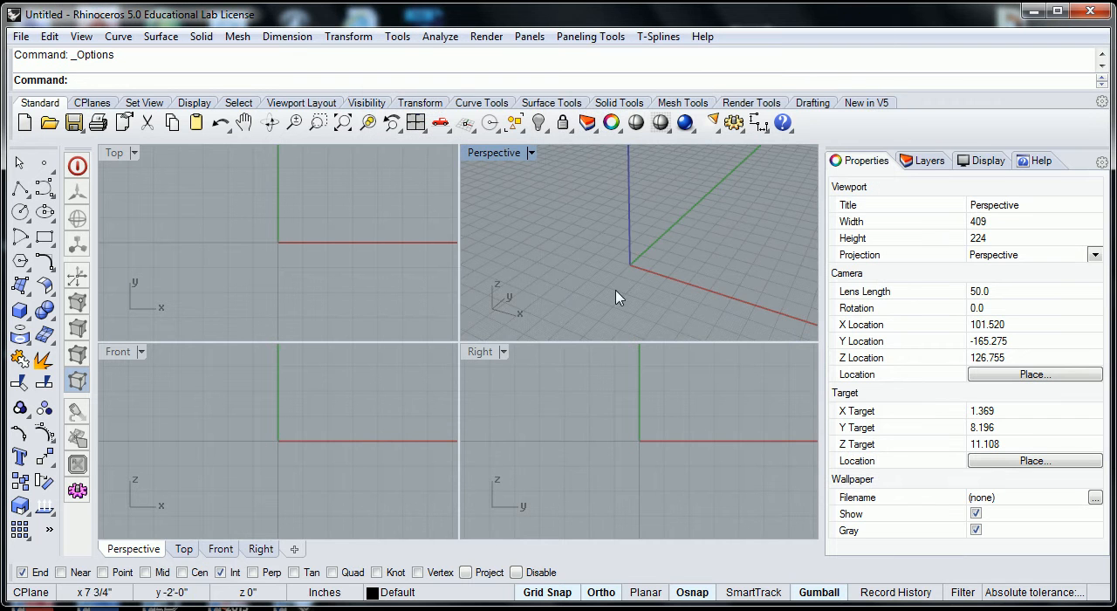
- Inspect the new grid's extent and its minor and major line spacing in the Perspective viewport
scroll(636, 274, "down", 5)
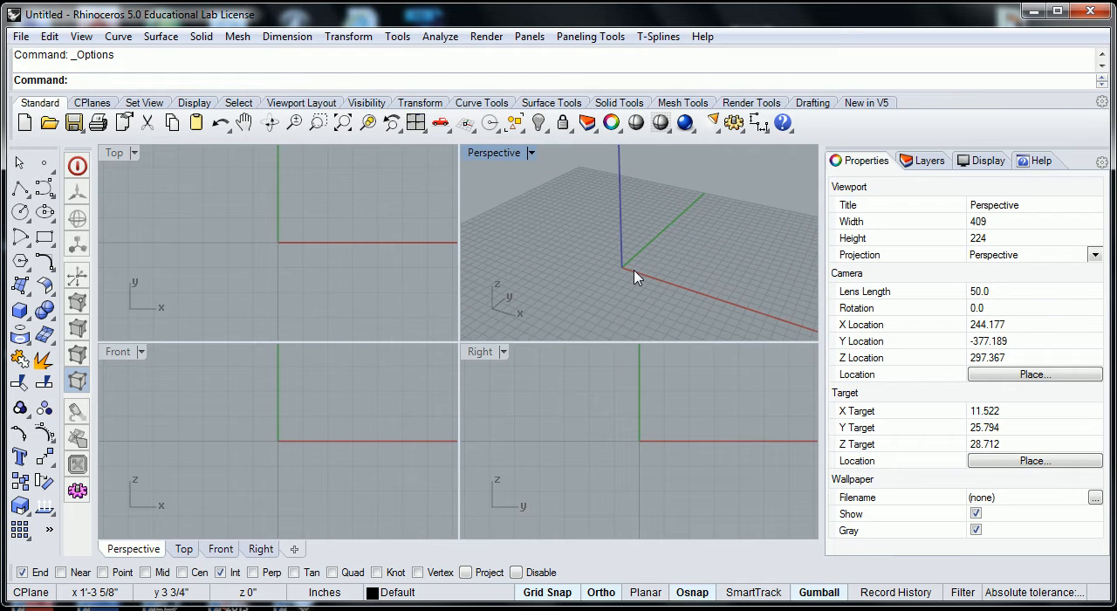
right_click_drag(657, 309, 660, 321)
scroll(652, 273, "up", 16)
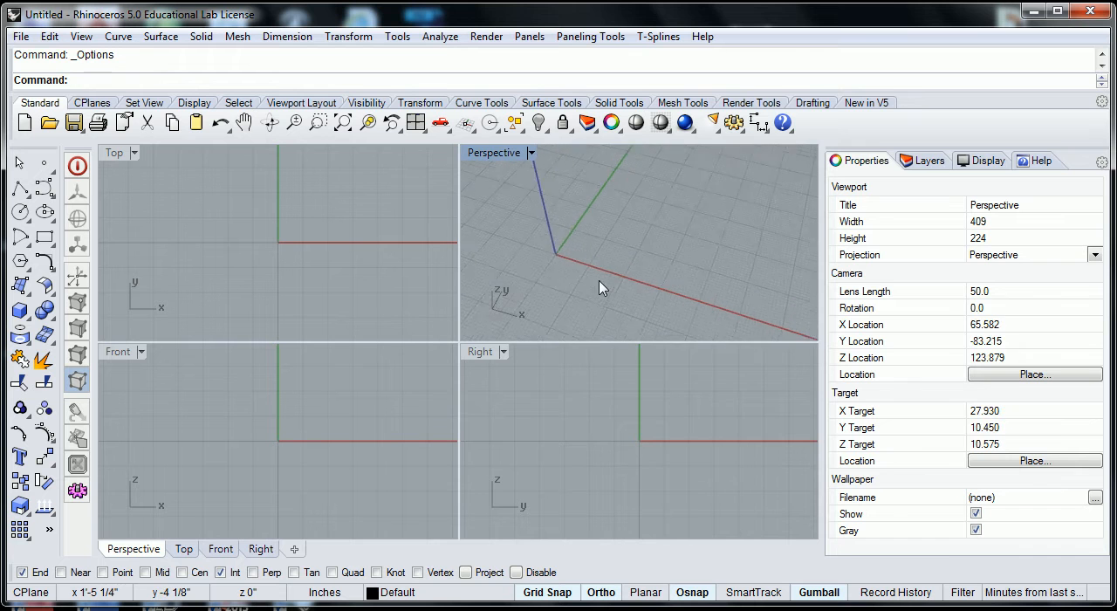
scroll(601, 253, "up", 6)
scroll(611, 245, "down", 2)
right_click_drag(611, 244, 631, 268)
scroll(563, 249, "down", 3)
scroll(520, 219, "up", 5)
scroll(519, 225, "up", 4)
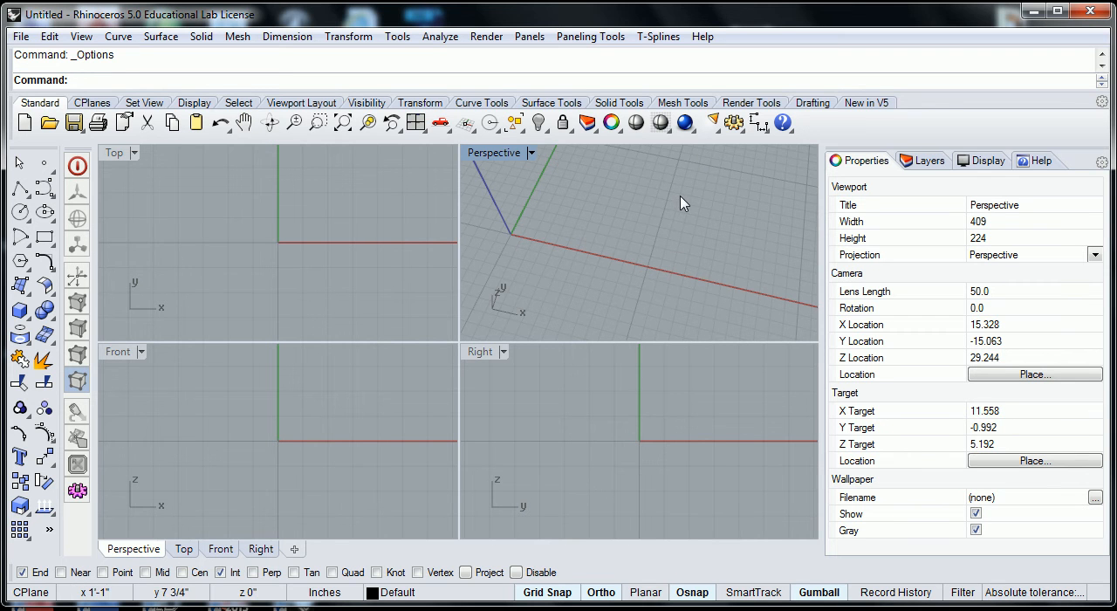
scroll(661, 273, "down", 4)
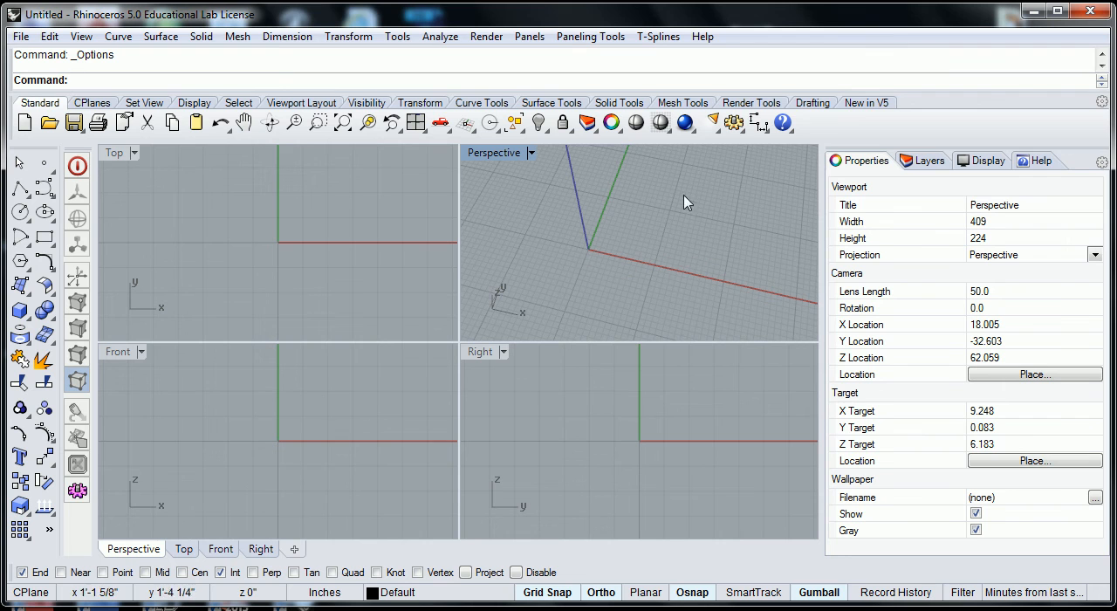